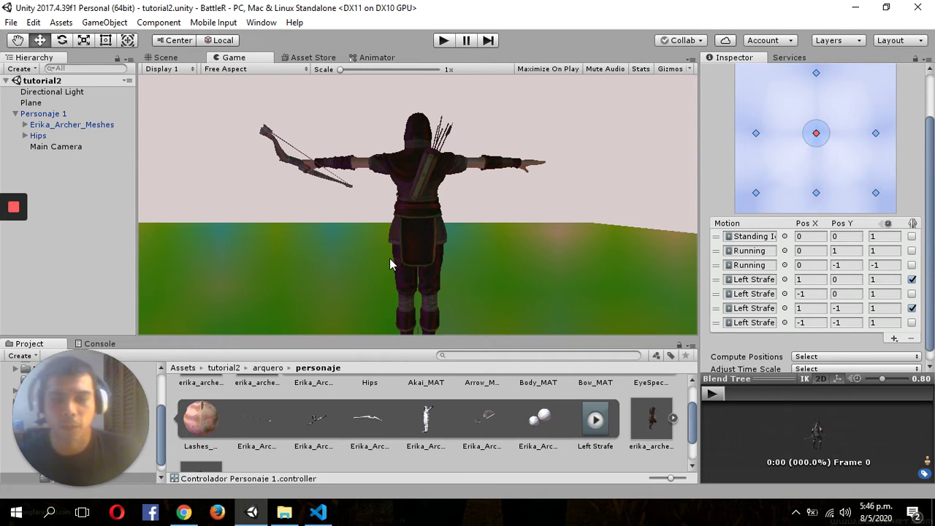
- Review LogicaPersonaje1.cs in VS Code at the line 10 x, y declaration, then switch to Chrome
{"action": "left_click", "coordinate": [318, 512]}
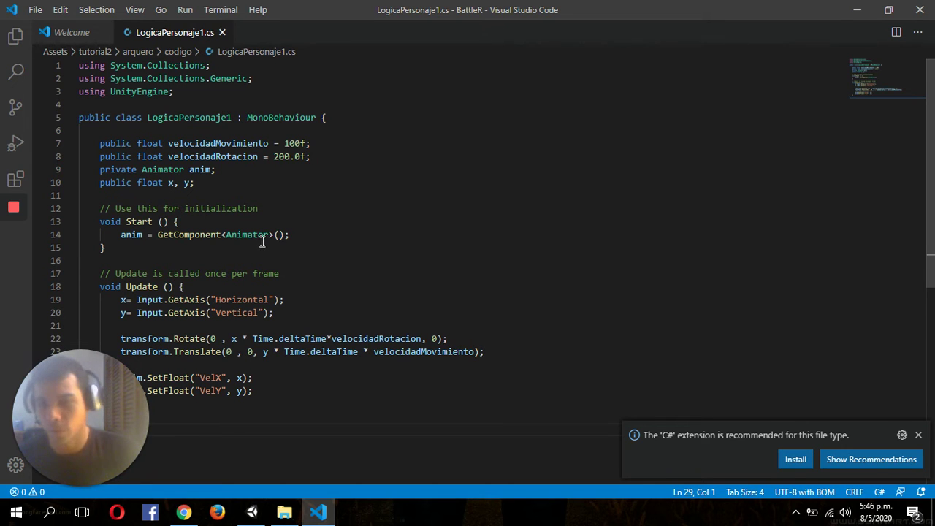
{"action": "left_click", "coordinate": [204, 180]}
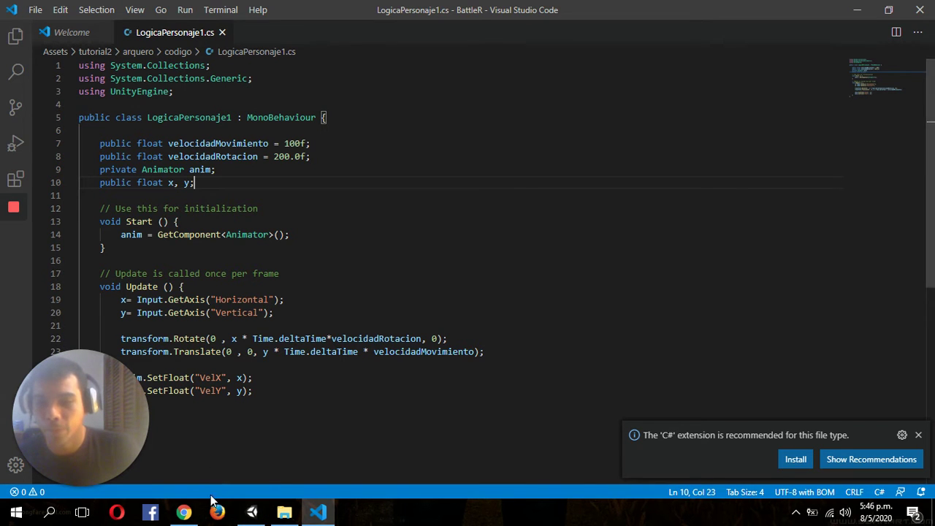
{"action": "left_click", "coordinate": [184, 511]}
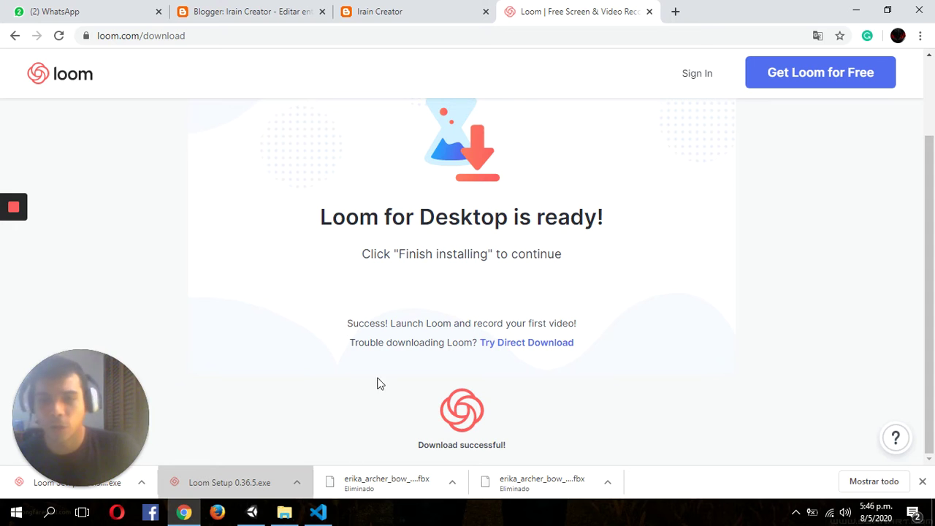
- Bring the Unity editor with the tutorial2 archer scene back in front of Chrome
{"action": "mouse_move", "coordinate": [319, 515]}
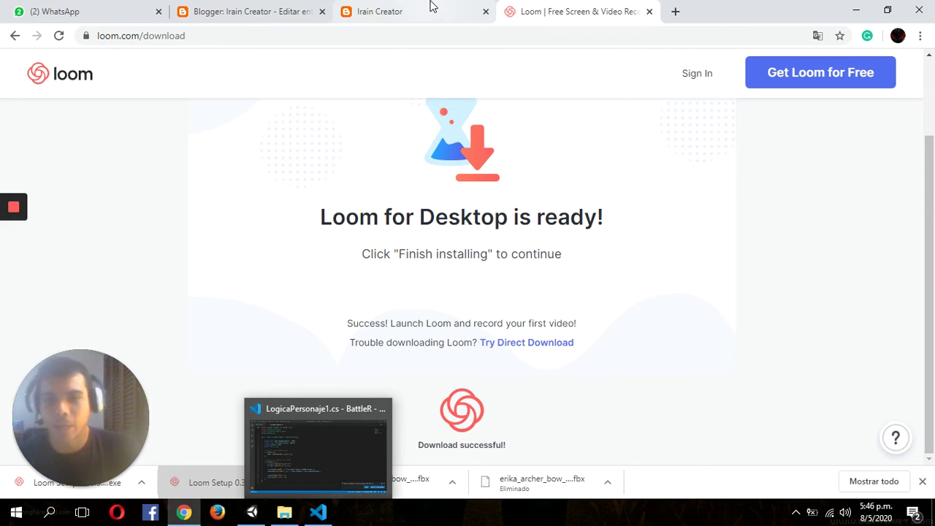
{"action": "left_click", "coordinate": [252, 514]}
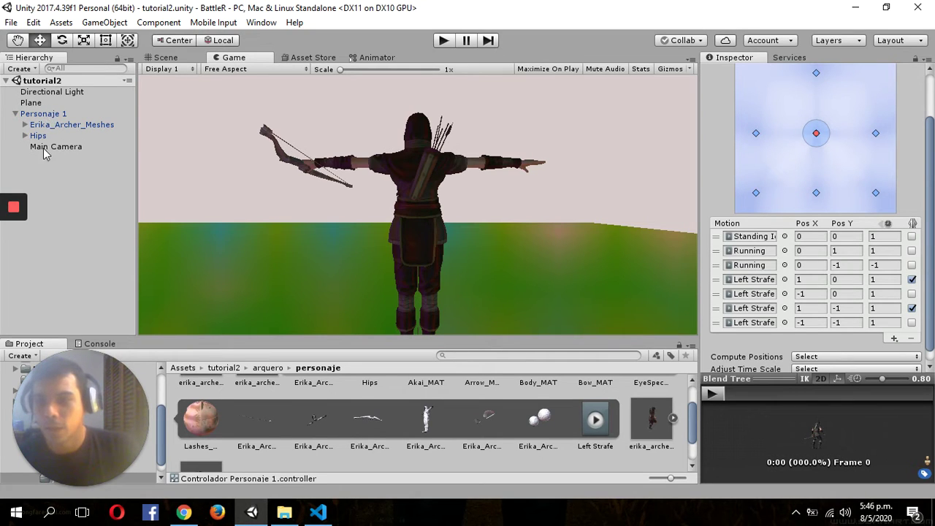
- Dock the Scene view left of the Game view, narrow it, and select Personaje 1
{"action": "left_click", "coordinate": [50, 93]}
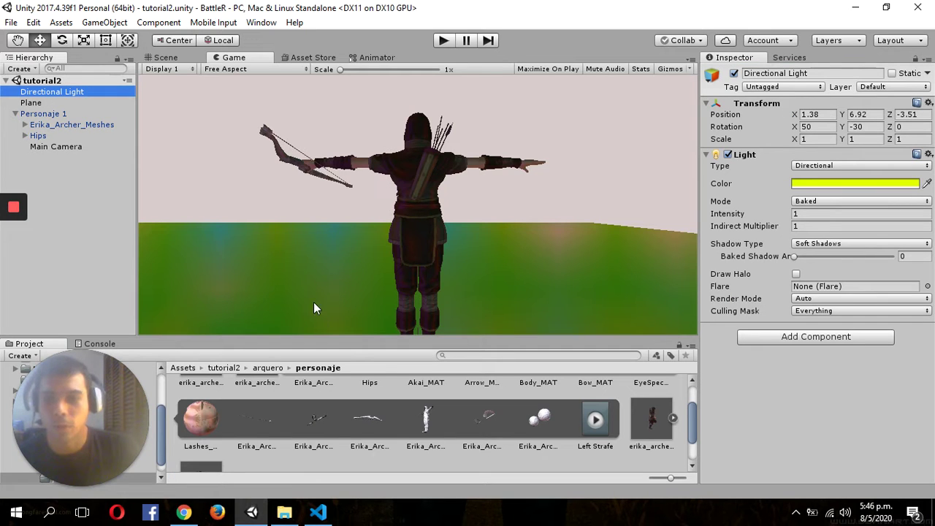
{"action": "left_click", "coordinate": [174, 60]}
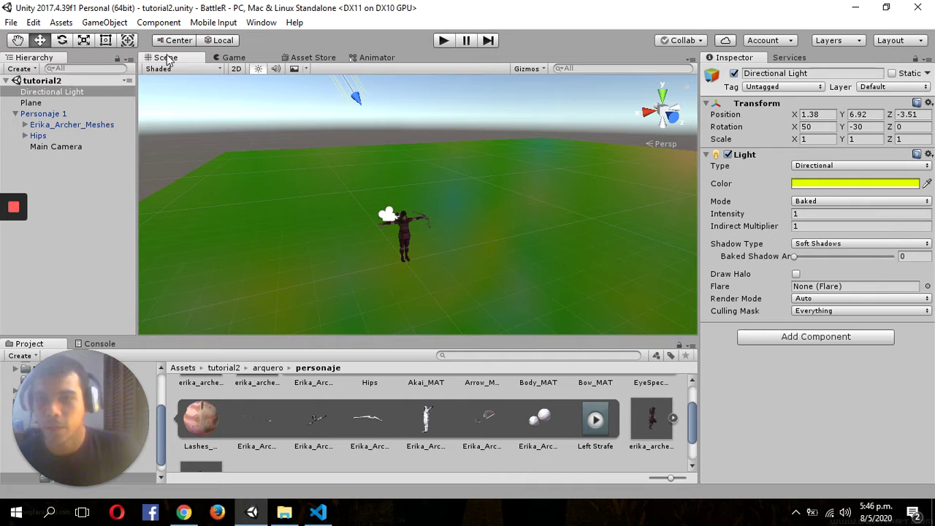
{"action": "mouse_move", "coordinate": [166, 58]}
{"action": "left_mouse_down"}
{"action": "mouse_move", "coordinate": [165, 343]}
{"action": "mouse_move", "coordinate": [183, 130]}
{"action": "left_mouse_up"}
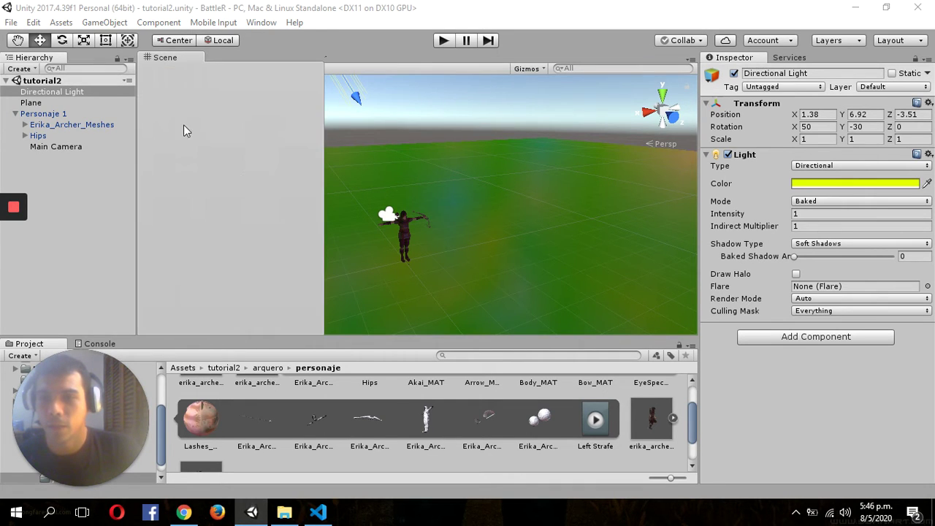
{"action": "left_click_drag", "start_coordinate": [235, 173], "coordinate": [236, 167]}
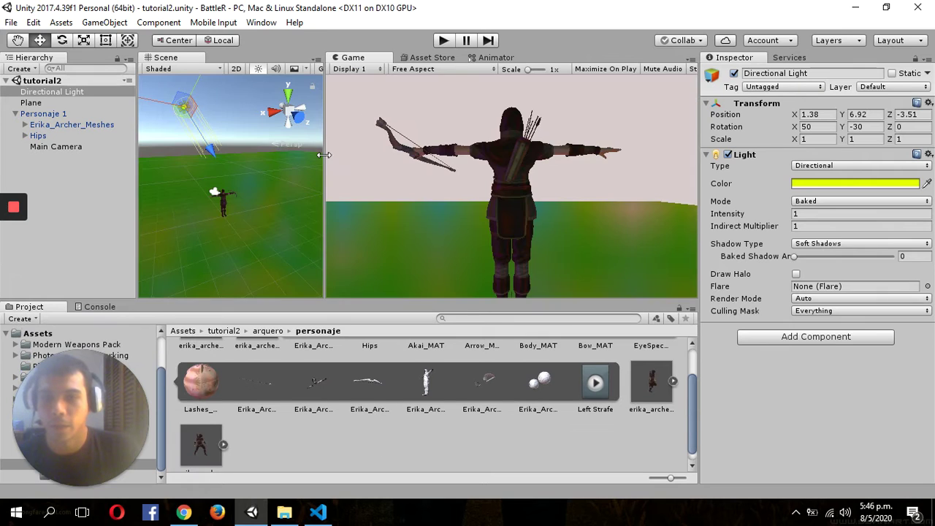
{"action": "left_click_drag", "start_coordinate": [324, 146], "coordinate": [415, 156]}
{"action": "scroll", "coordinate": [278, 202], "scroll_direction": "up", "scroll_amount": 5}
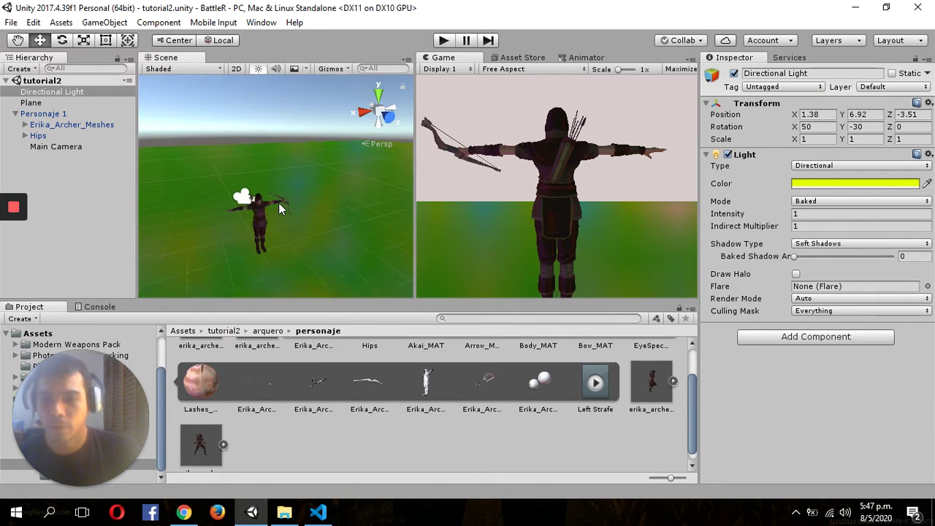
{"action": "scroll", "coordinate": [279, 203], "scroll_direction": "down", "scroll_amount": 3}
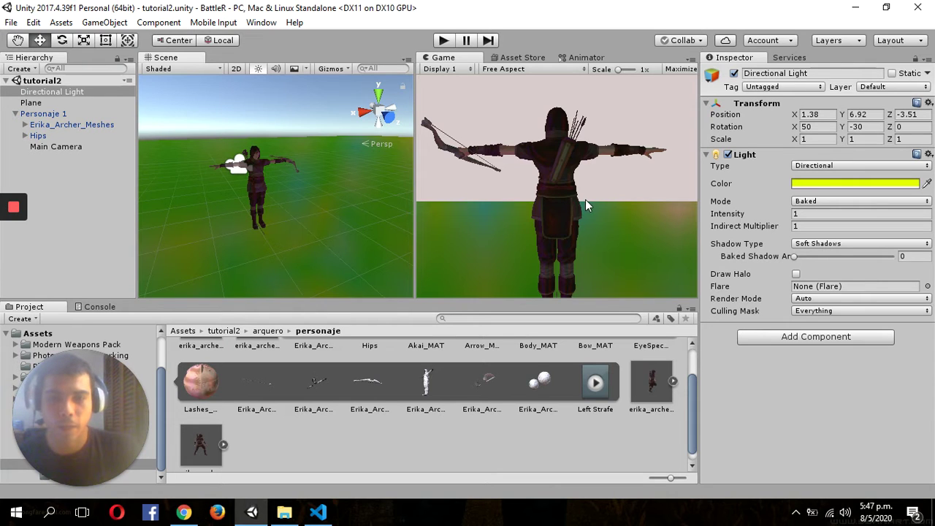
{"action": "left_click_drag", "start_coordinate": [415, 115], "coordinate": [396, 117]}
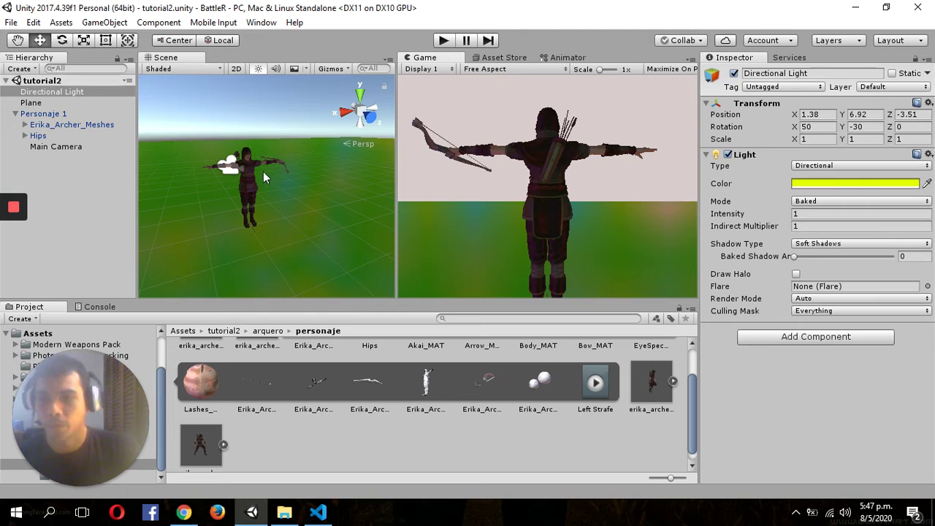
{"action": "left_click", "coordinate": [252, 186]}
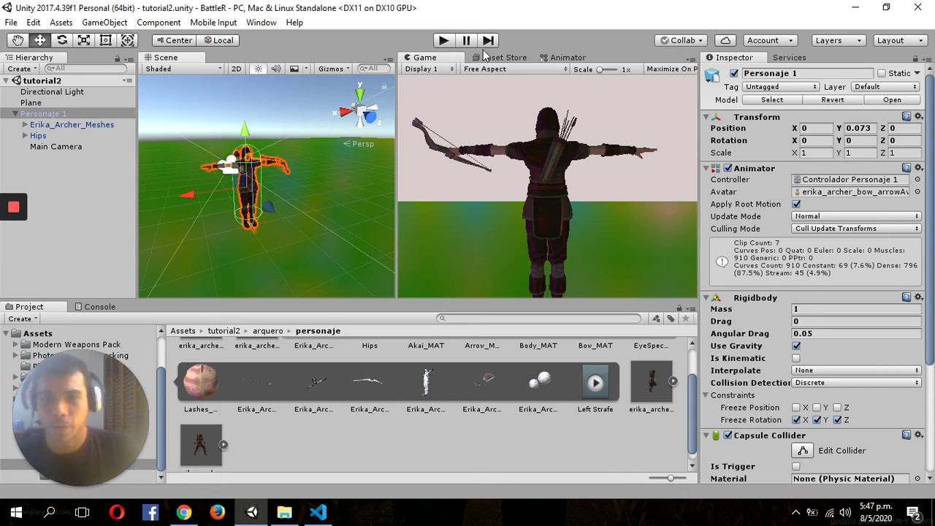
- Play the scene, move the archer with the keyboard, then stop play mode
{"action": "left_click", "coordinate": [443, 41]}
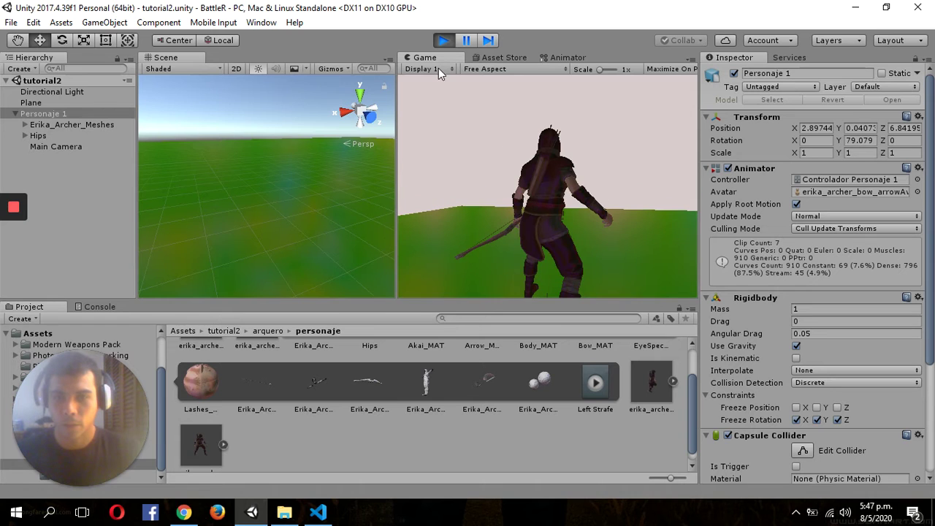
{"action": "left_click", "coordinate": [442, 40]}
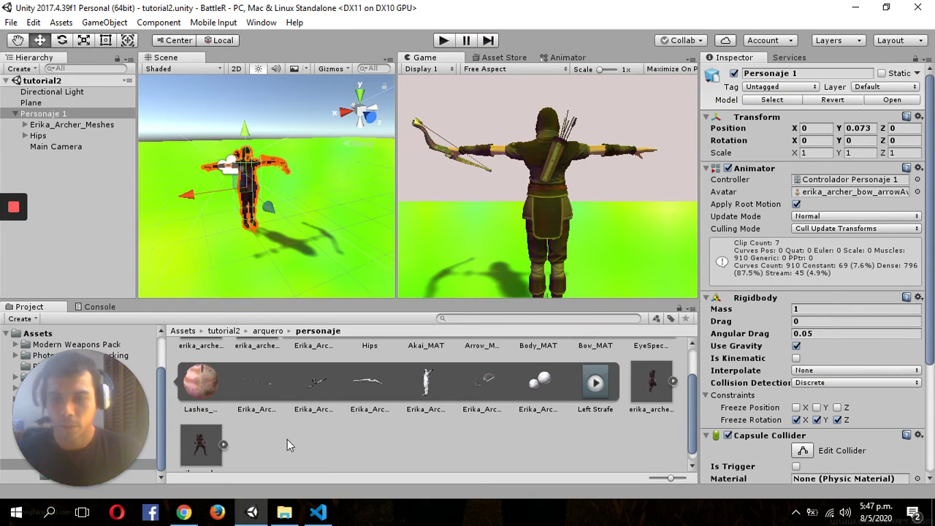
{"action": "scroll", "coordinate": [434, 402], "scroll_direction": "up", "scroll_amount": 2}
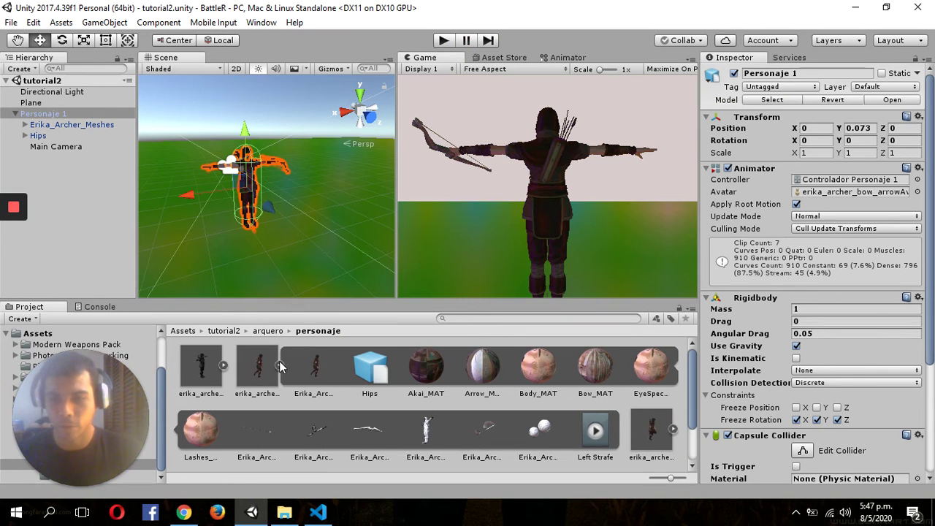
- Inspect the Left Strafe, Running and Standing Idle clip imports, then select Main Camera
{"action": "left_click", "coordinate": [278, 366]}
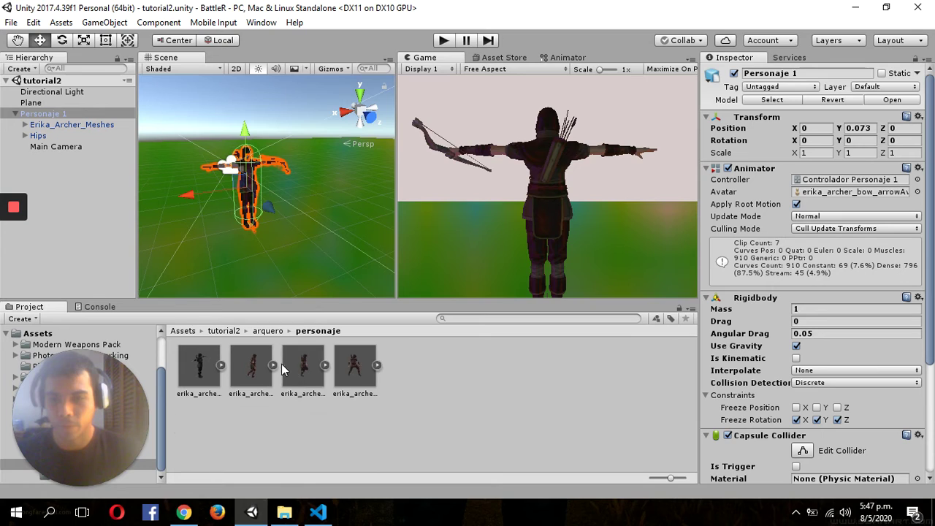
{"action": "left_click", "coordinate": [193, 370]}
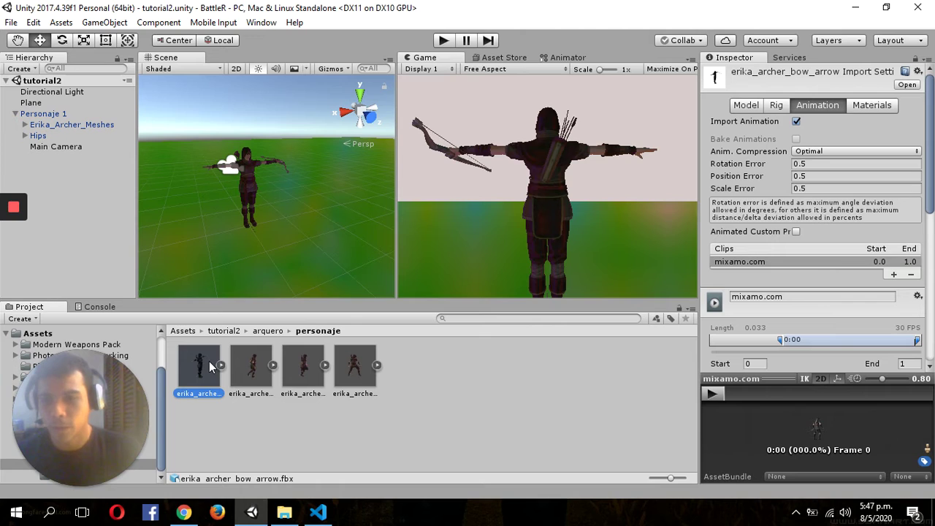
{"action": "left_click", "coordinate": [247, 374]}
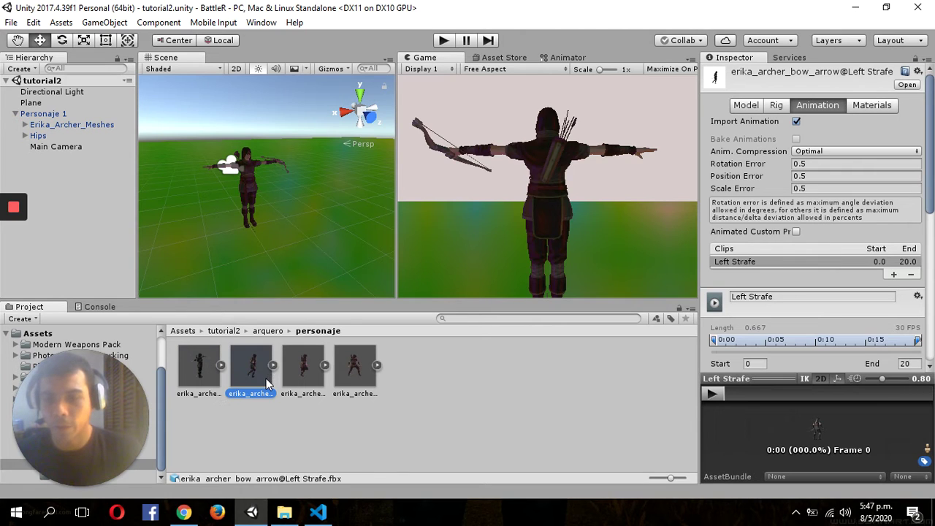
{"action": "left_click", "coordinate": [290, 380]}
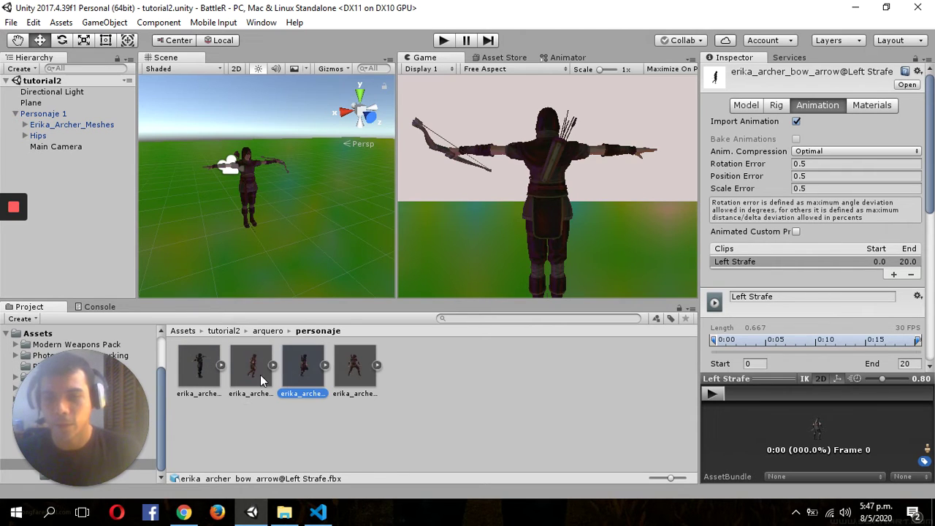
{"action": "left_click", "coordinate": [259, 375]}
{"action": "left_click", "coordinate": [348, 382]}
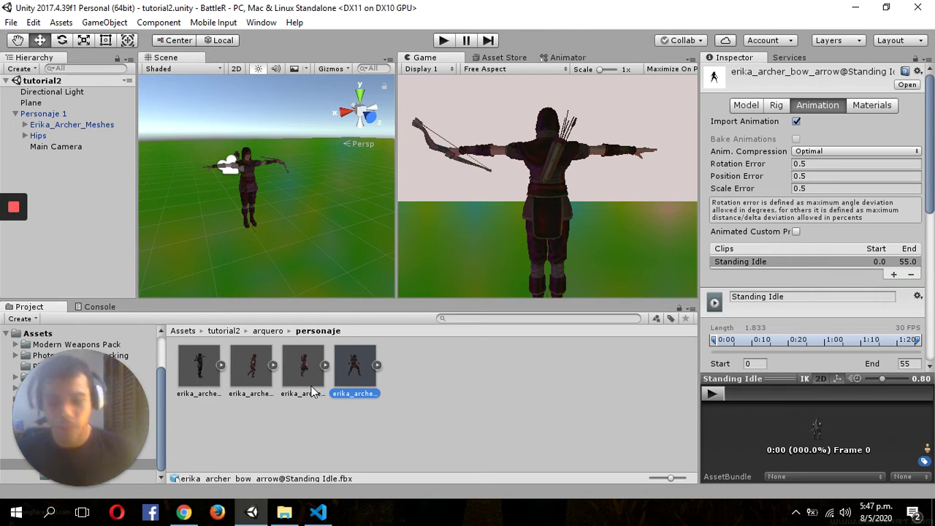
{"action": "left_click", "coordinate": [301, 388]}
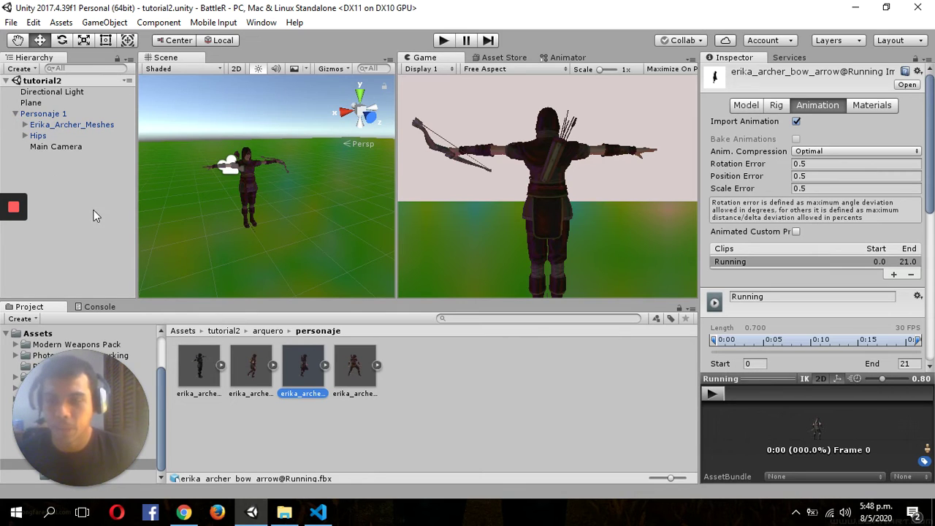
{"action": "left_click", "coordinate": [46, 147]}
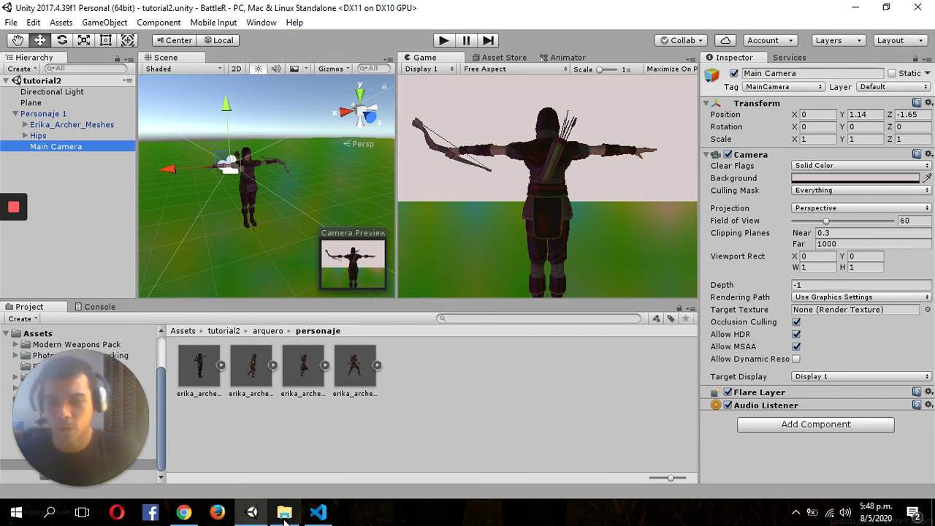
- Bring up LogicaPersonaje1.cs in VS Code and review its using directives and Start code
{"action": "left_click", "coordinate": [316, 515]}
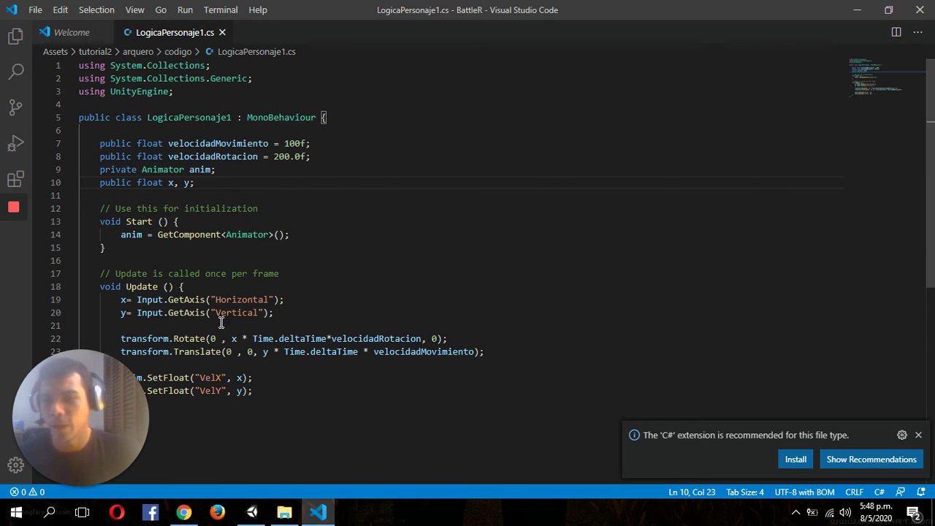
{"action": "scroll", "coordinate": [272, 247], "scroll_direction": "down", "scroll_amount": 3}
{"action": "scroll", "coordinate": [278, 251], "scroll_direction": "up", "scroll_amount": 2}
{"action": "scroll", "coordinate": [278, 251], "scroll_direction": "down", "scroll_amount": 2}
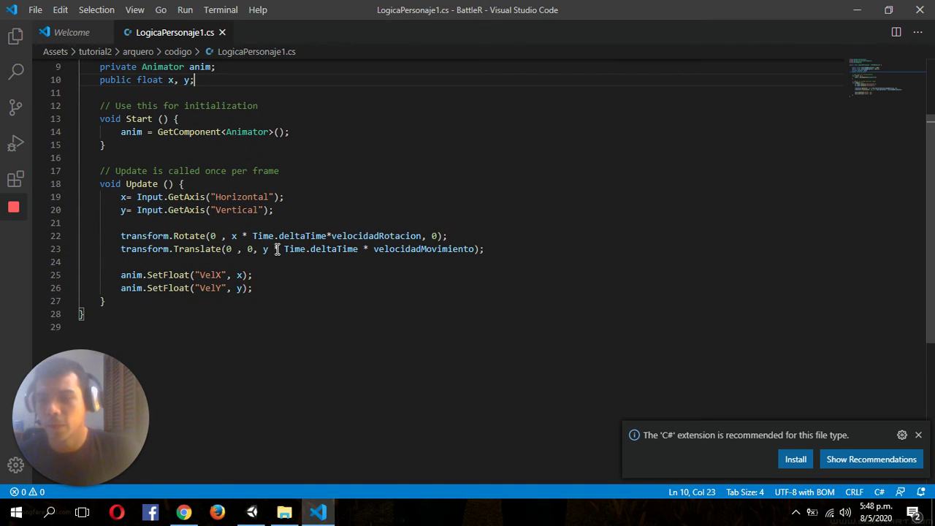
{"action": "scroll", "coordinate": [275, 248], "scroll_direction": "up", "scroll_amount": 1}
{"action": "scroll", "coordinate": [272, 241], "scroll_direction": "up", "scroll_amount": 2}
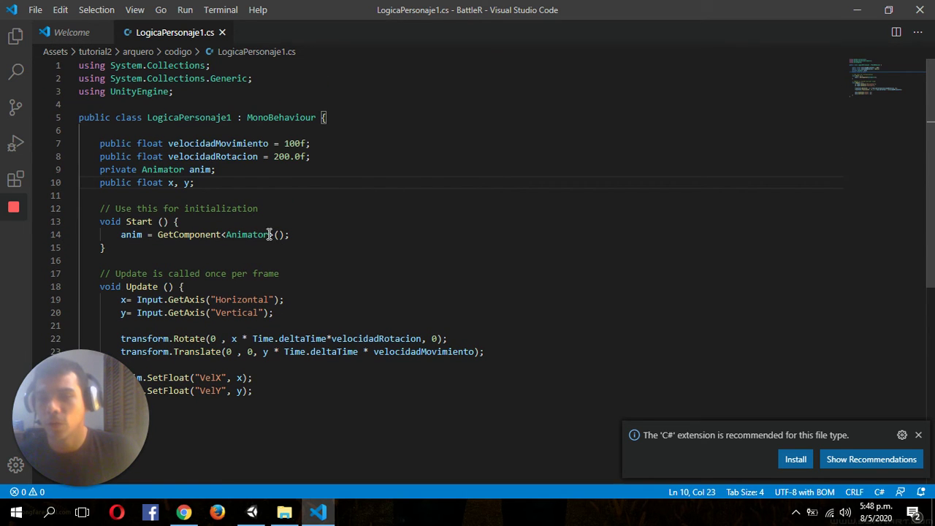
{"action": "left_click", "coordinate": [197, 86]}
{"action": "key", "text": "End"}
{"action": "scroll", "coordinate": [247, 205], "scroll_direction": "down", "scroll_amount": 1}
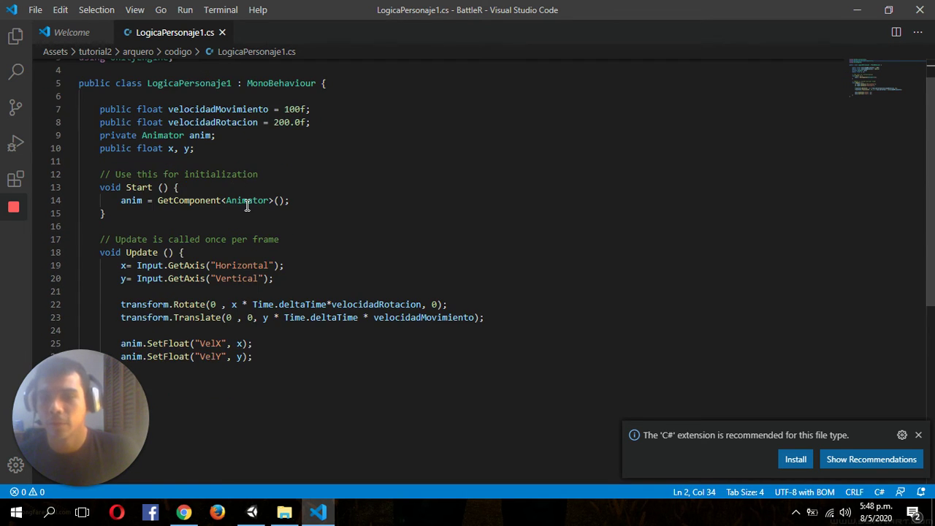
- Walk through the Update code's Rotate with velocidadRotacion and Translate with velocidadMovimiento
{"action": "left_click", "coordinate": [395, 305]}
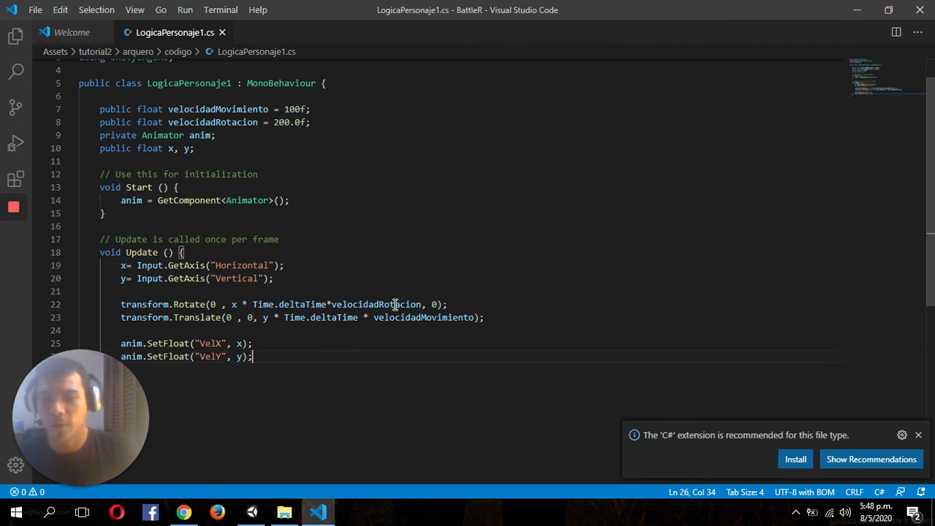
{"action": "left_click", "coordinate": [463, 305]}
{"action": "left_click", "coordinate": [241, 317]}
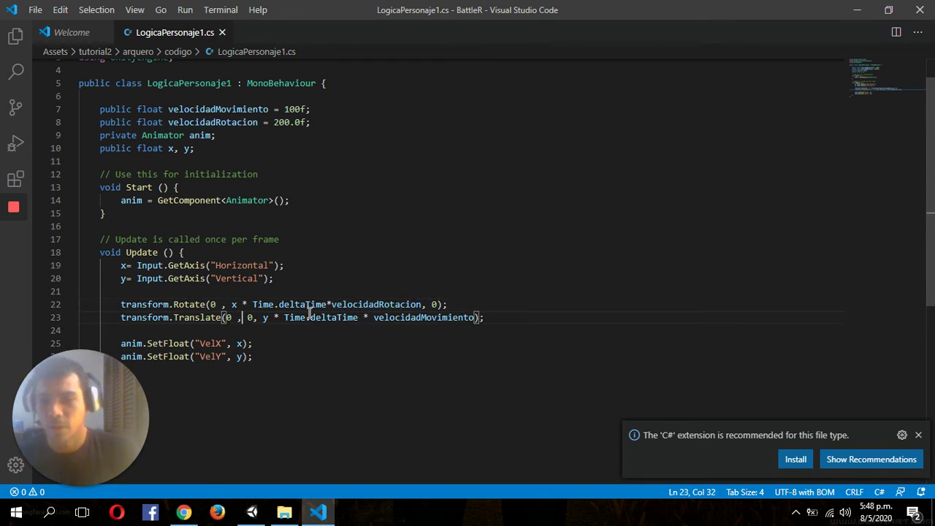
{"action": "left_click", "coordinate": [456, 304]}
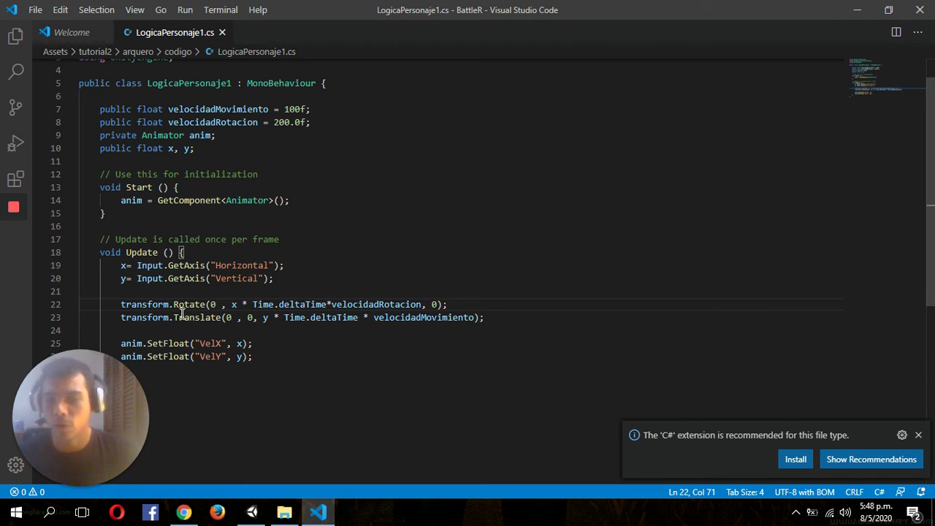
{"action": "left_click", "coordinate": [208, 319]}
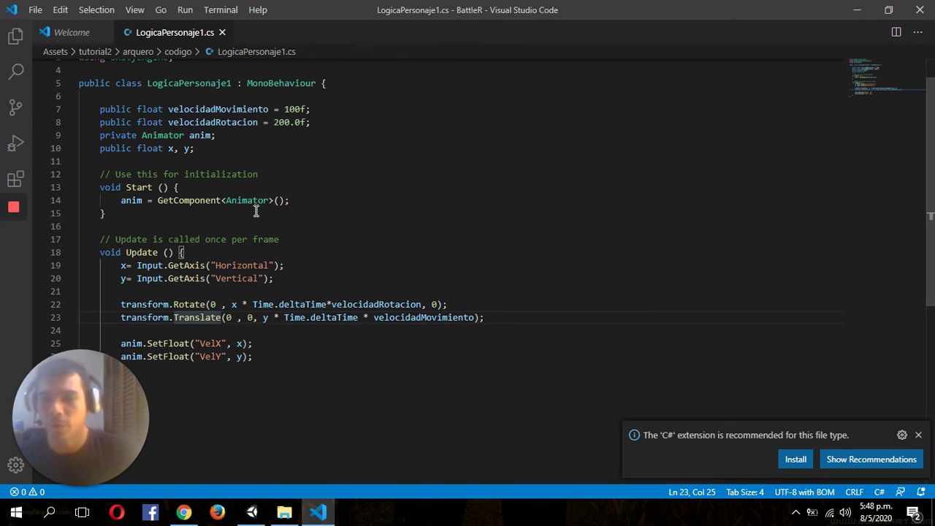
{"action": "scroll", "coordinate": [294, 240], "scroll_direction": "down", "scroll_amount": 1}
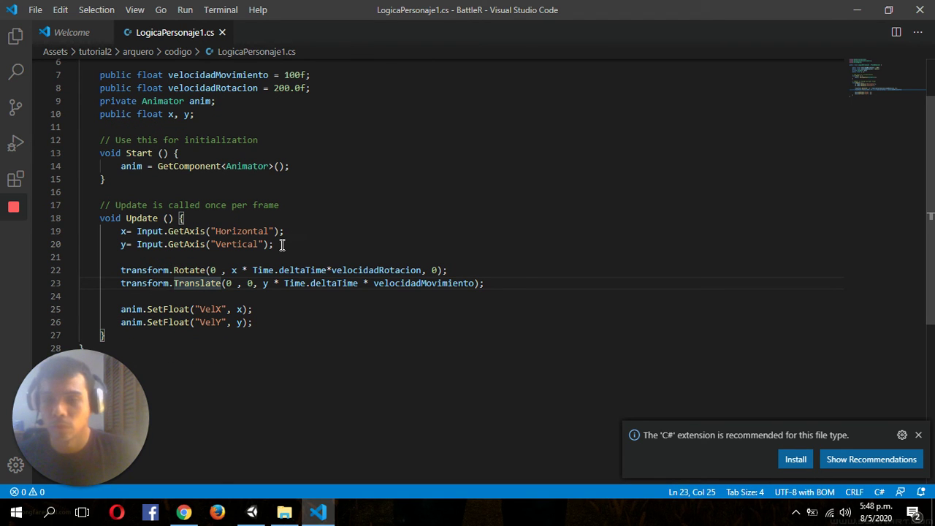
{"action": "scroll", "coordinate": [282, 245], "scroll_direction": "up", "scroll_amount": 1}
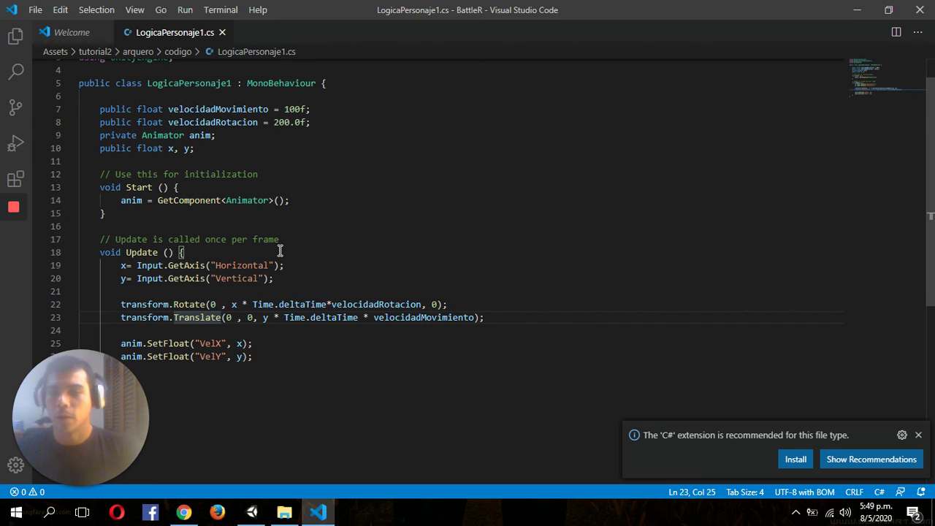
{"action": "scroll", "coordinate": [280, 251], "scroll_direction": "up", "scroll_amount": 1}
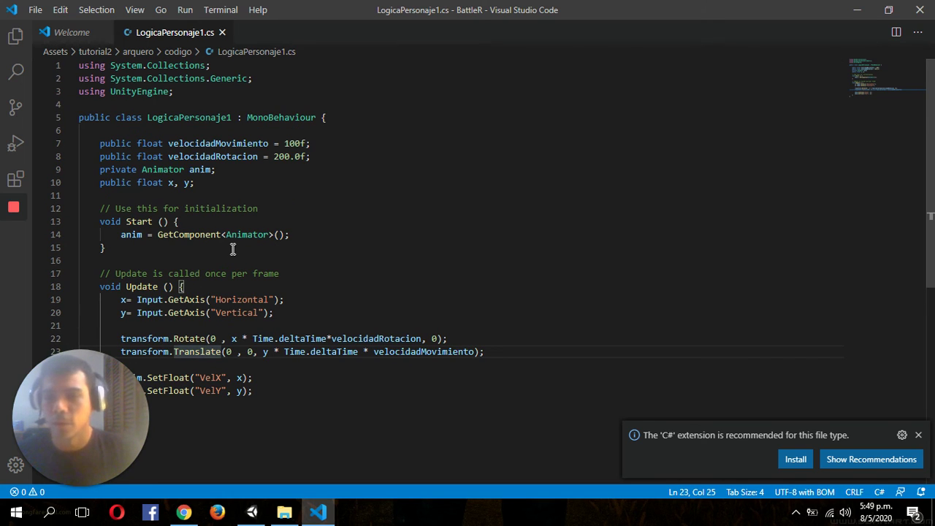